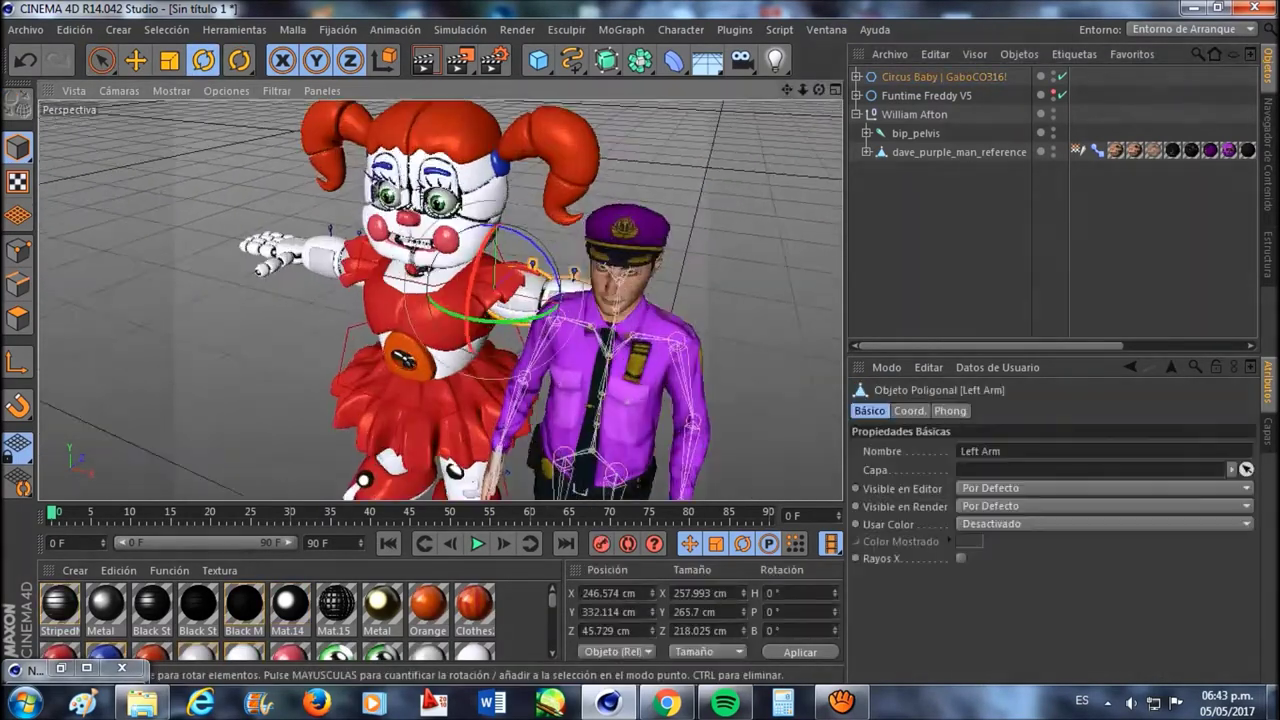
Select Baby's arm and finger, and rotate her thumb up about 35 degrees
left_click(210, 292)
scroll(210, 292, "up", 5)
left_click(210, 292)
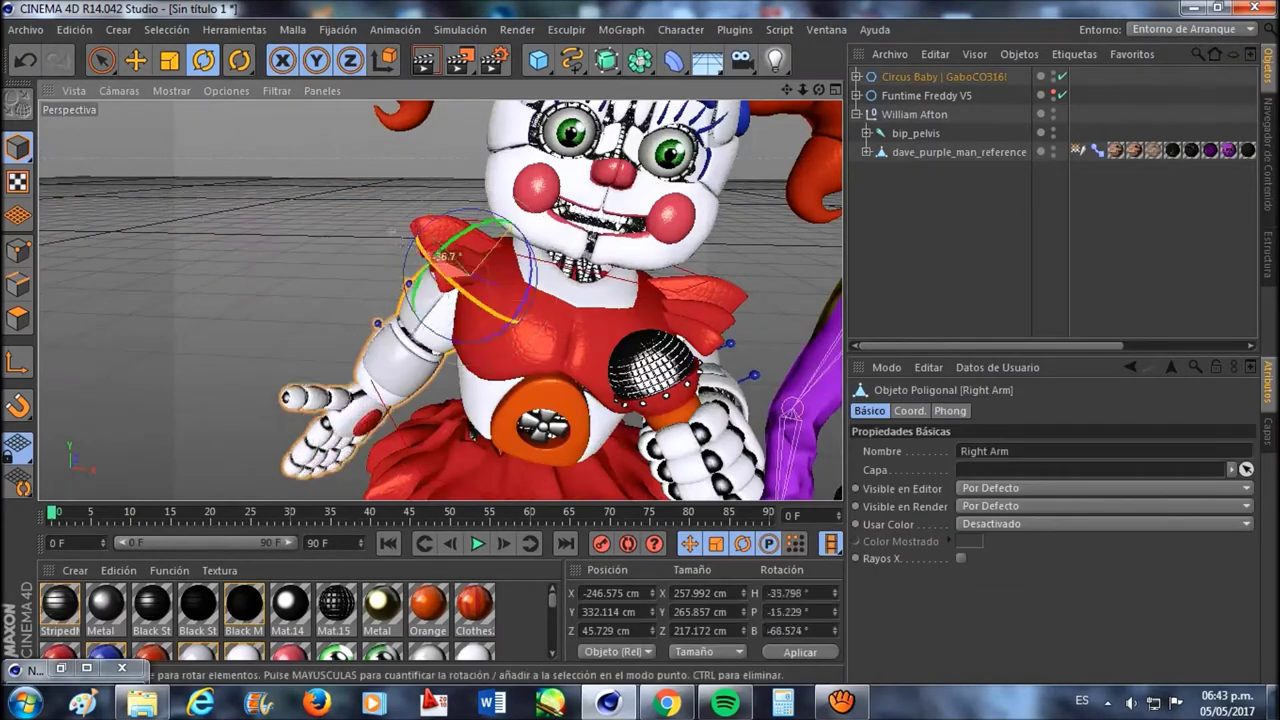
scroll(330, 191, "up", 3)
scroll(330, 191, "up", 2)
left_click(200, 380)
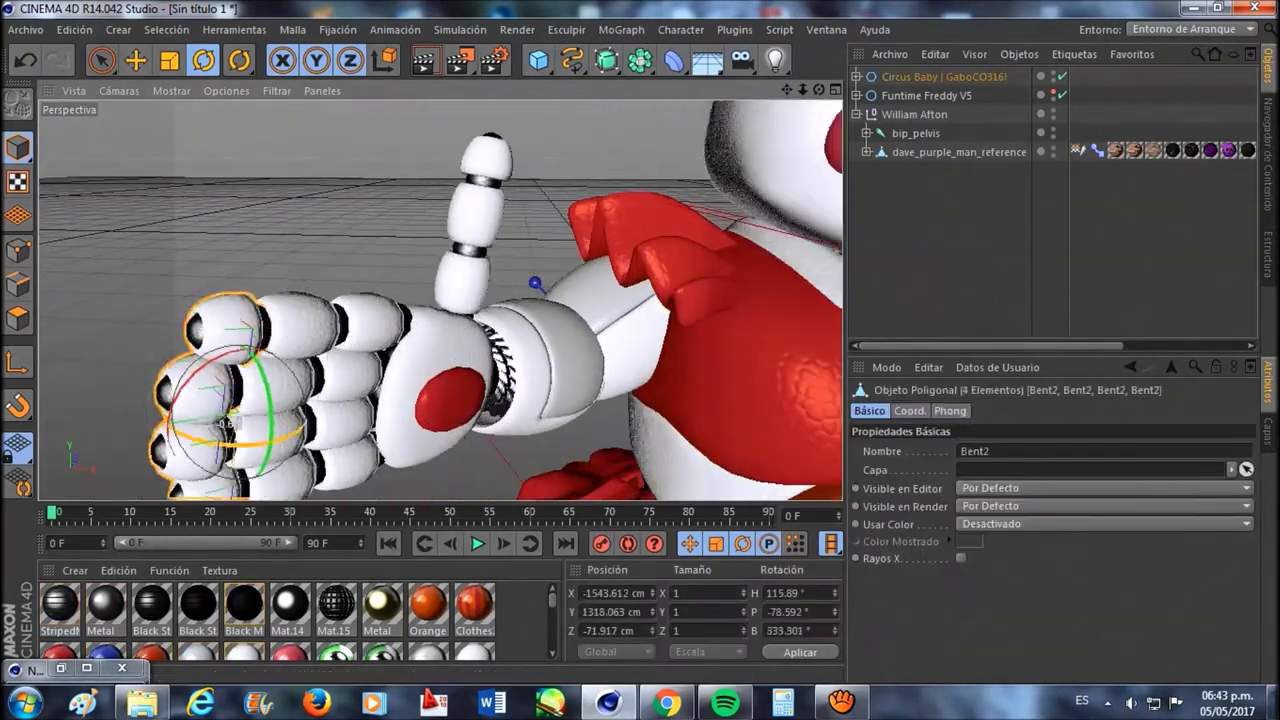
scroll(374, 397, "down", 2)
left_click_drag(390, 185, 398, 200)
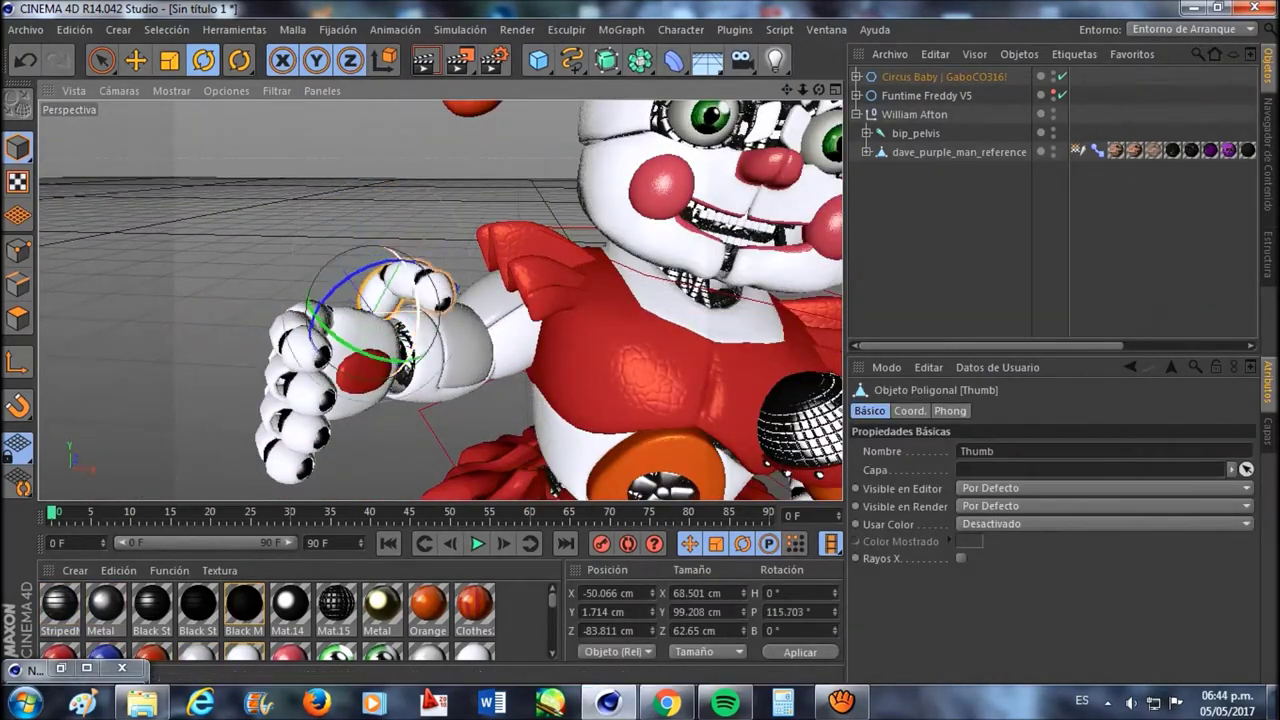
scroll(440, 300, "down", 3)
left_click(120, 200)
Select further parts of Circus Baby's arm and hand, then clear the selection
scroll(440, 300, "up", 1)
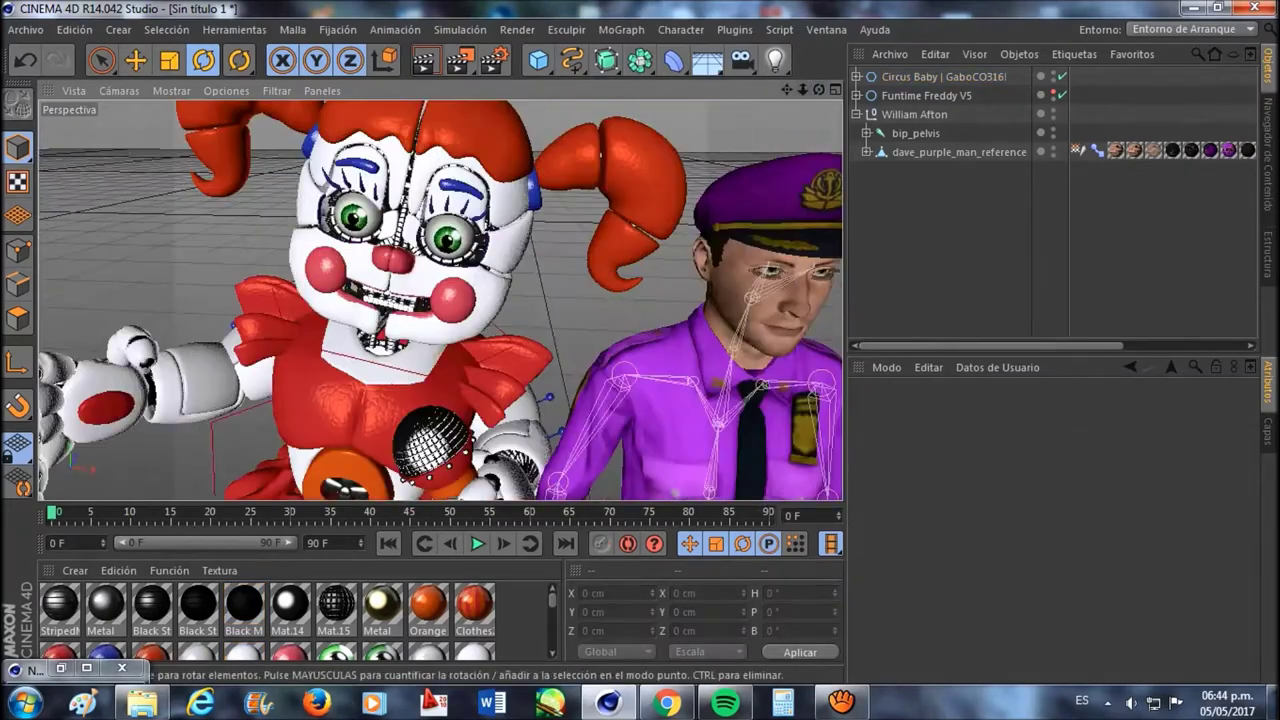
left_click(380, 300)
left_click(400, 180)
scroll(507, 157, "down", 2)
left_click(507, 157)
left_click(507, 157)
scroll(507, 157, "down", 3)
left_click(950, 250)
scroll(500, 300, "down", 2)
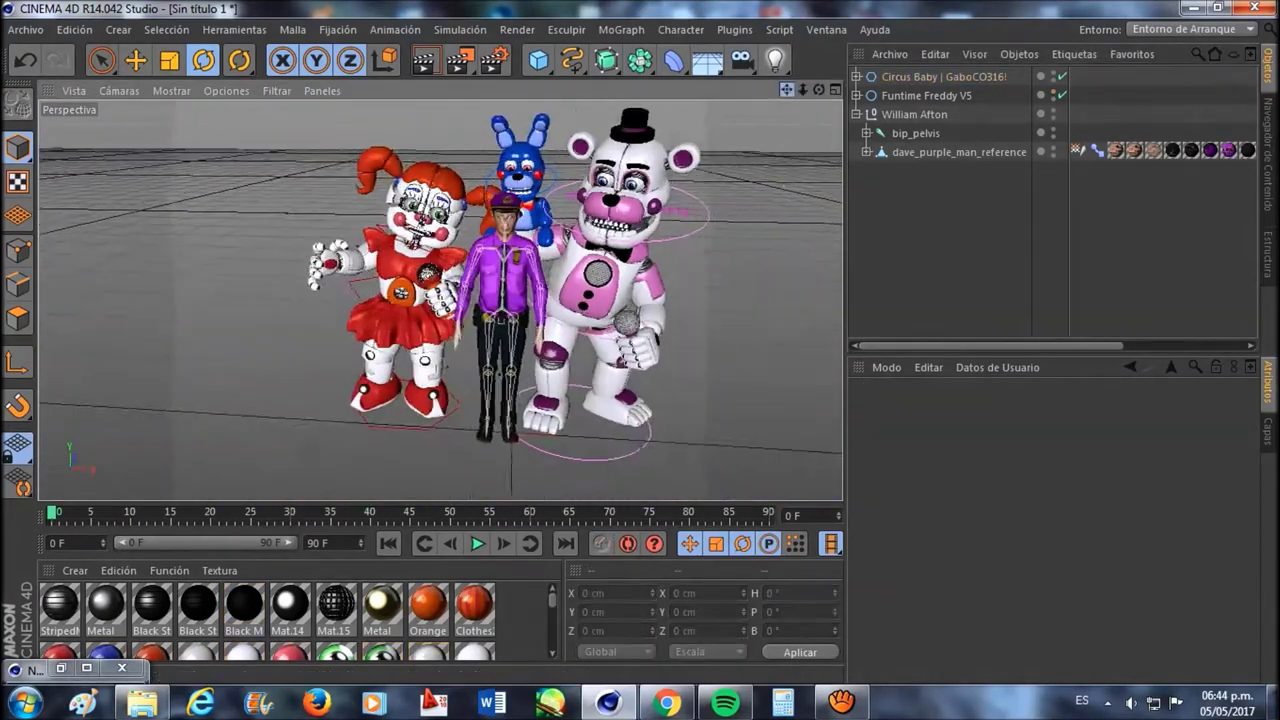
Undo the accidental upscale of Circus Baby and orbit the view around the lineup
left_click(340, 300)
key("t")
left_click_drag(340, 380, 400, 455)
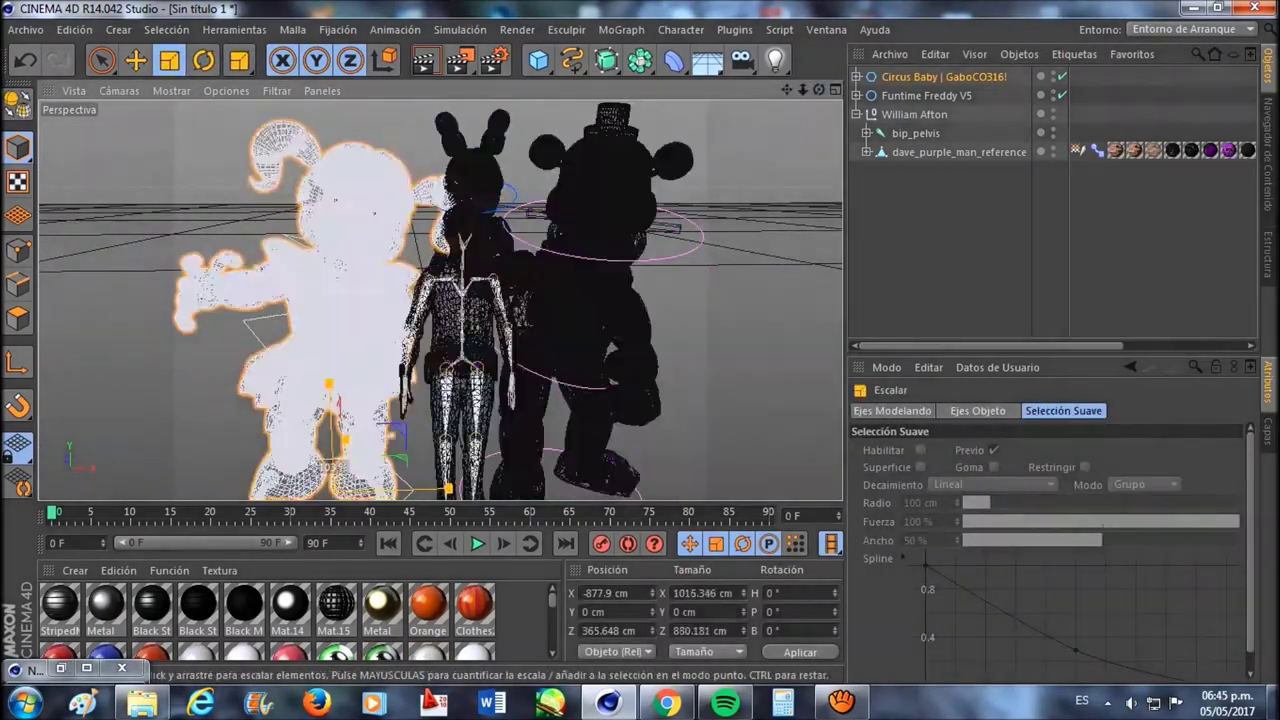
key("ctrl+z")
key("r")
left_click_drag(440, 300, 470, 280, "alt")
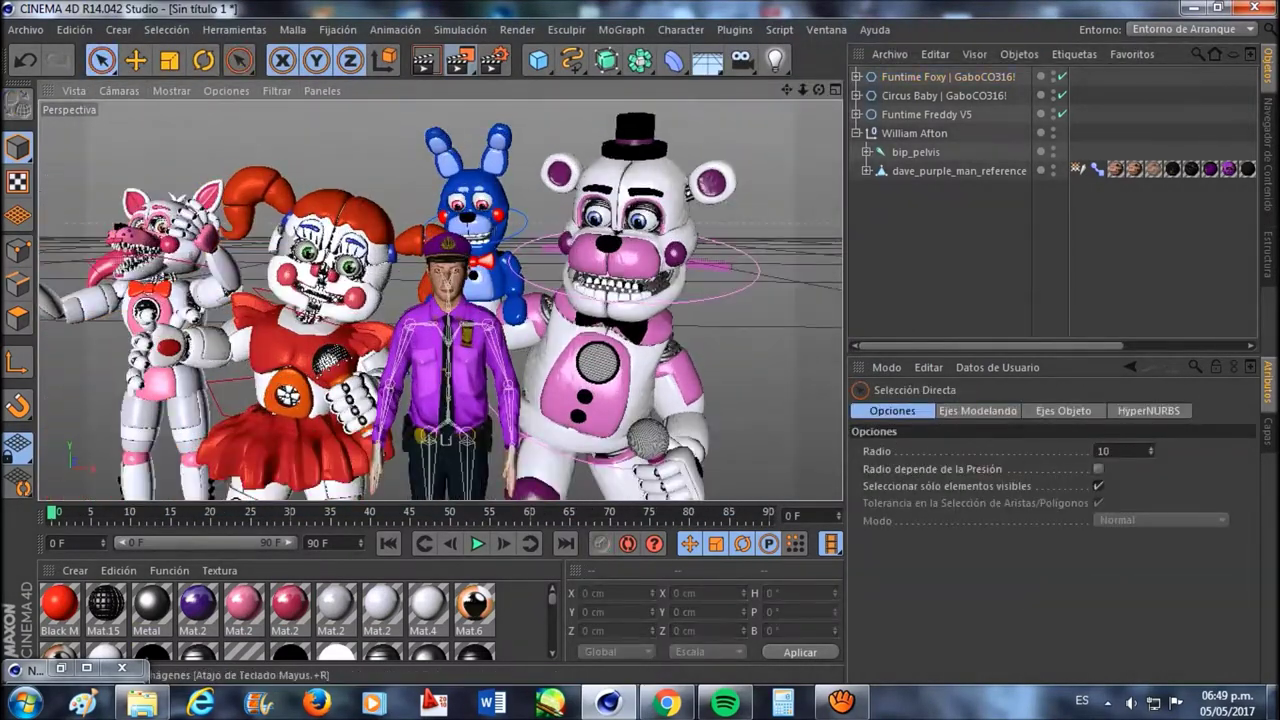
Render two test images of the character lineup with the new lights
key("shift+r")
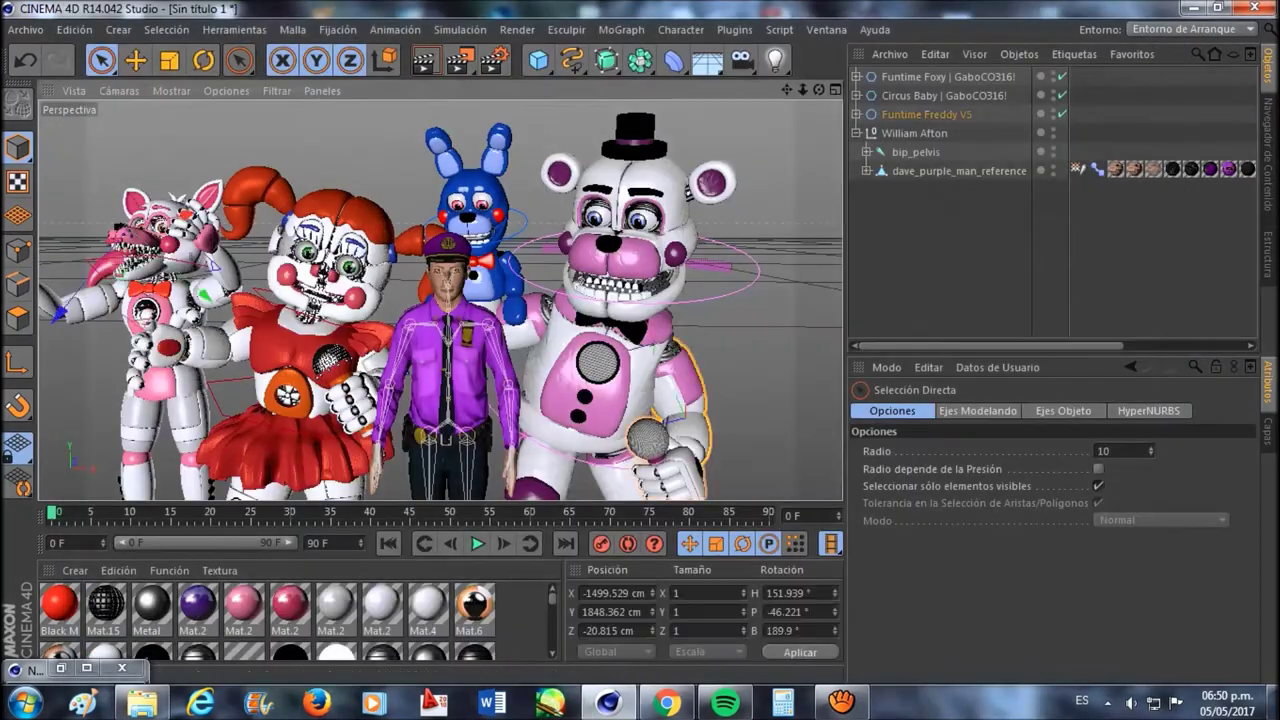
key("shift+r")
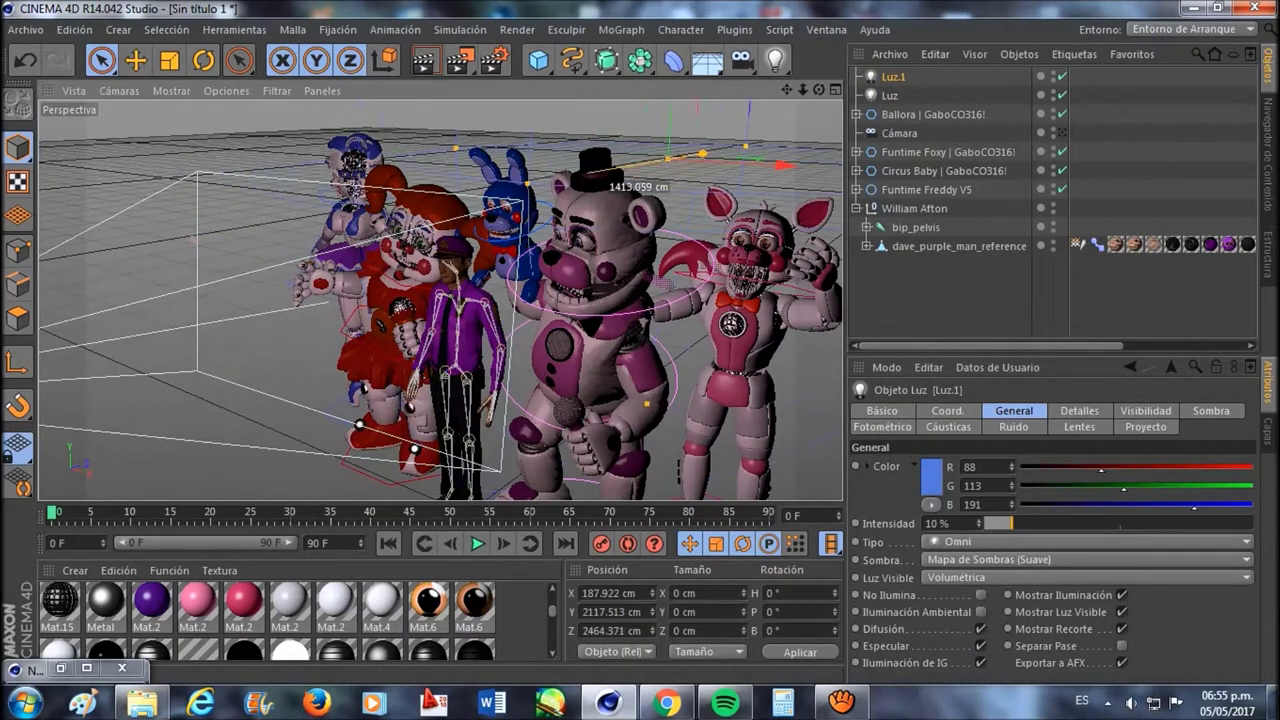
Render test previews and load the control room set from the Content Browser
key("ctrl+r")
key("shift+r")
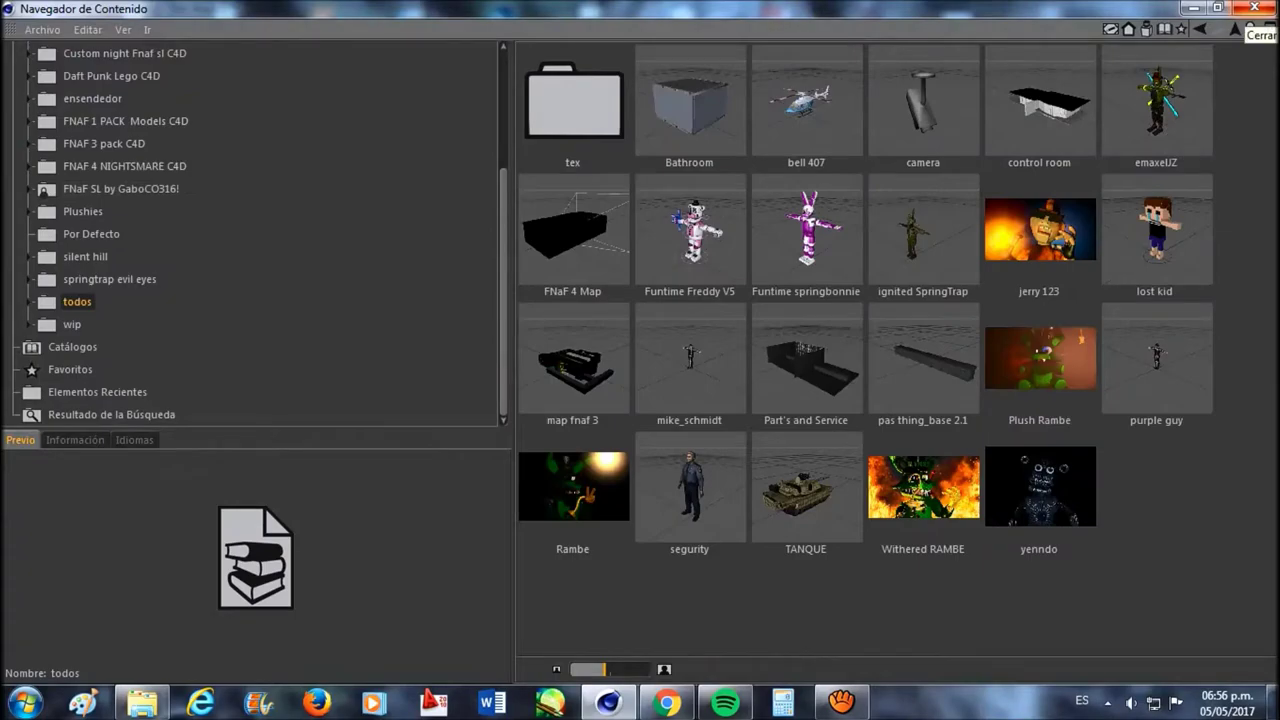
double_click(1039, 100)
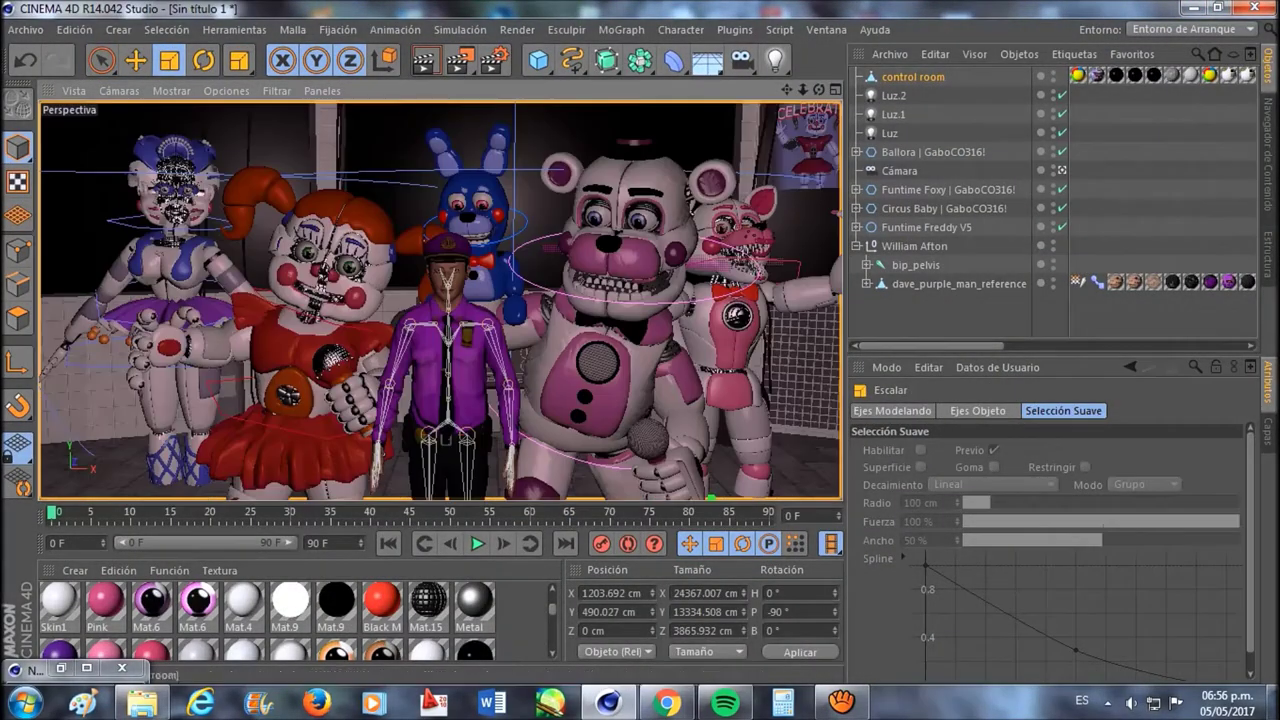
key("space")
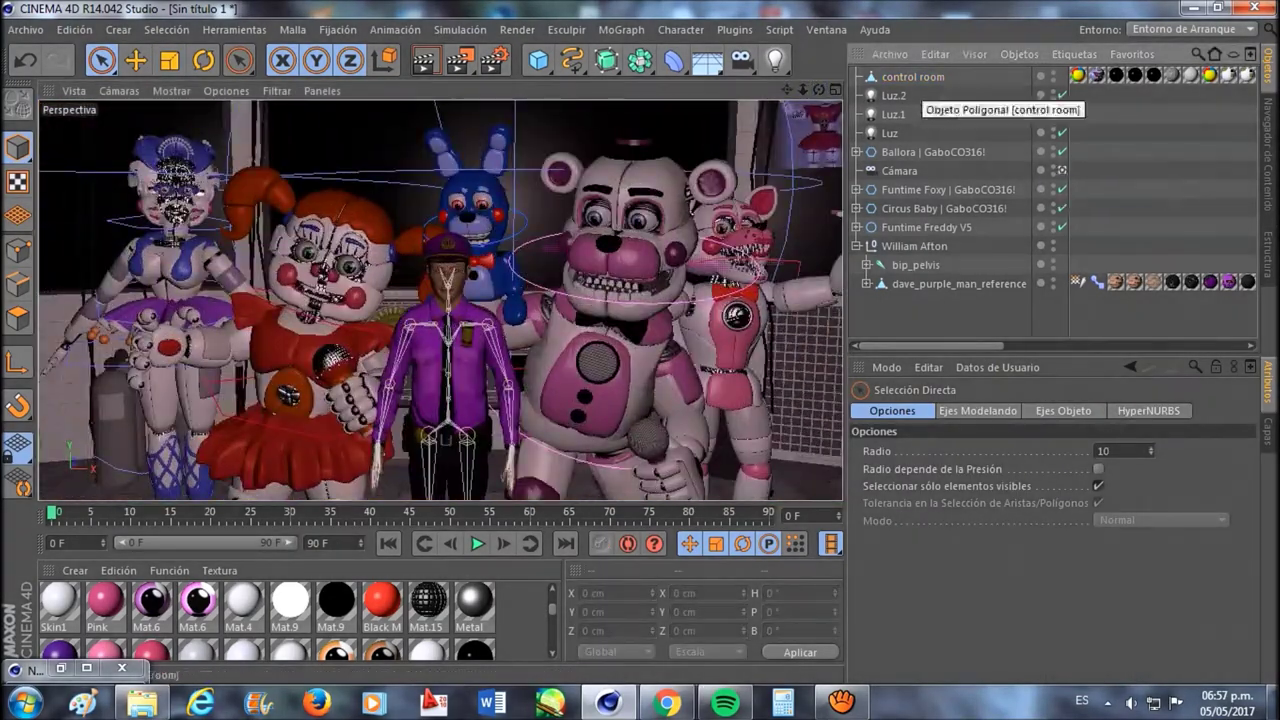
Delete the control room set and refresh the view with the gallery set
left_click(913, 80)
key("Delete")
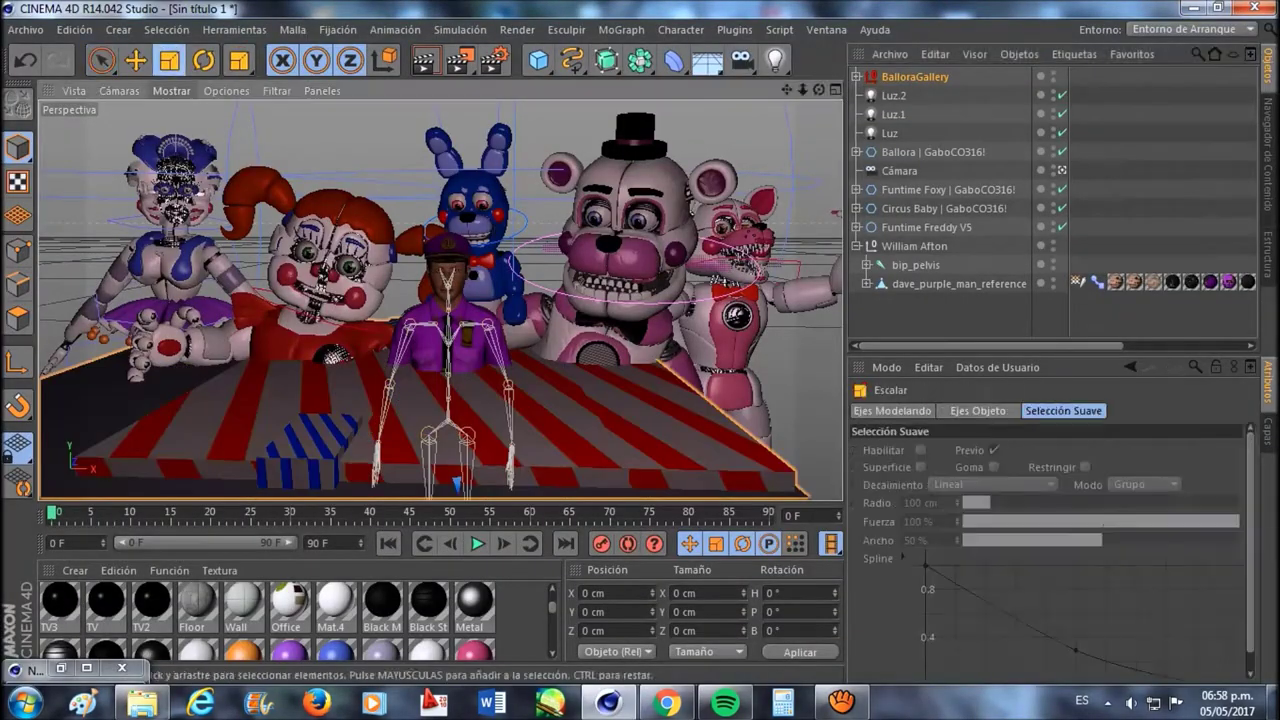
key("space")
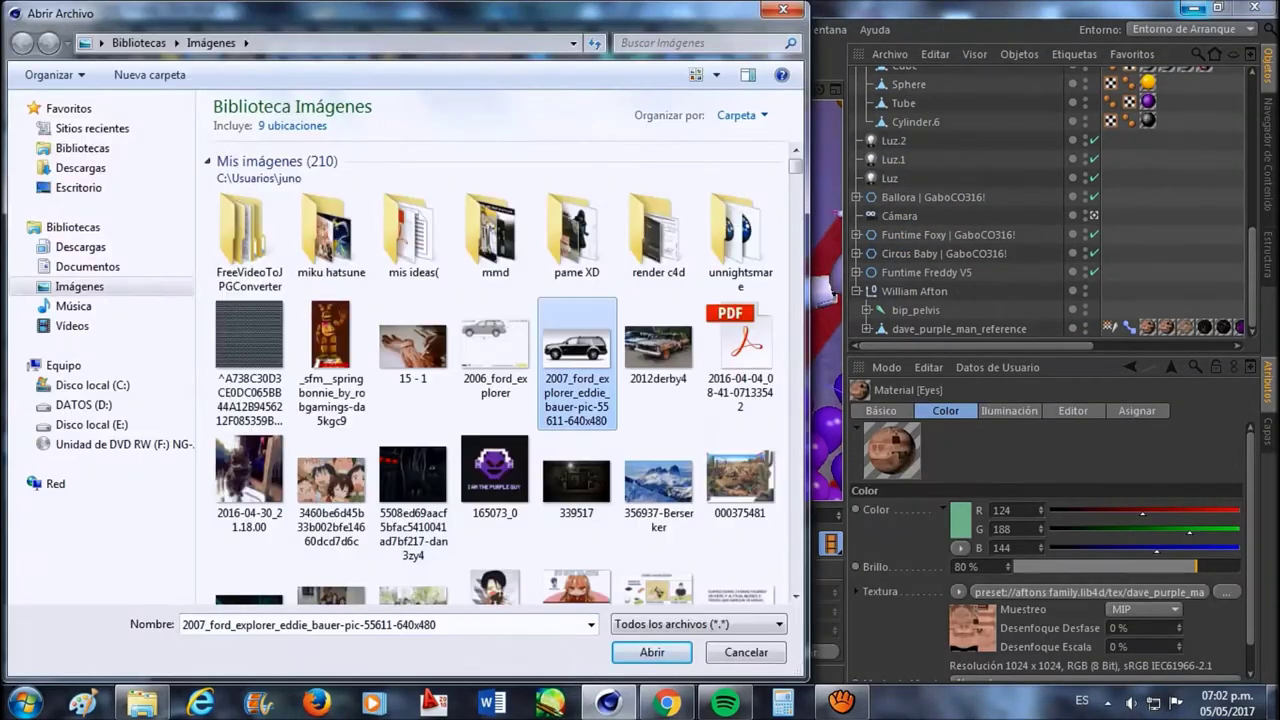
Load the Eyes texture from E:, select Luz and Mat.11, and hide all but Afton
left_click(91, 424)
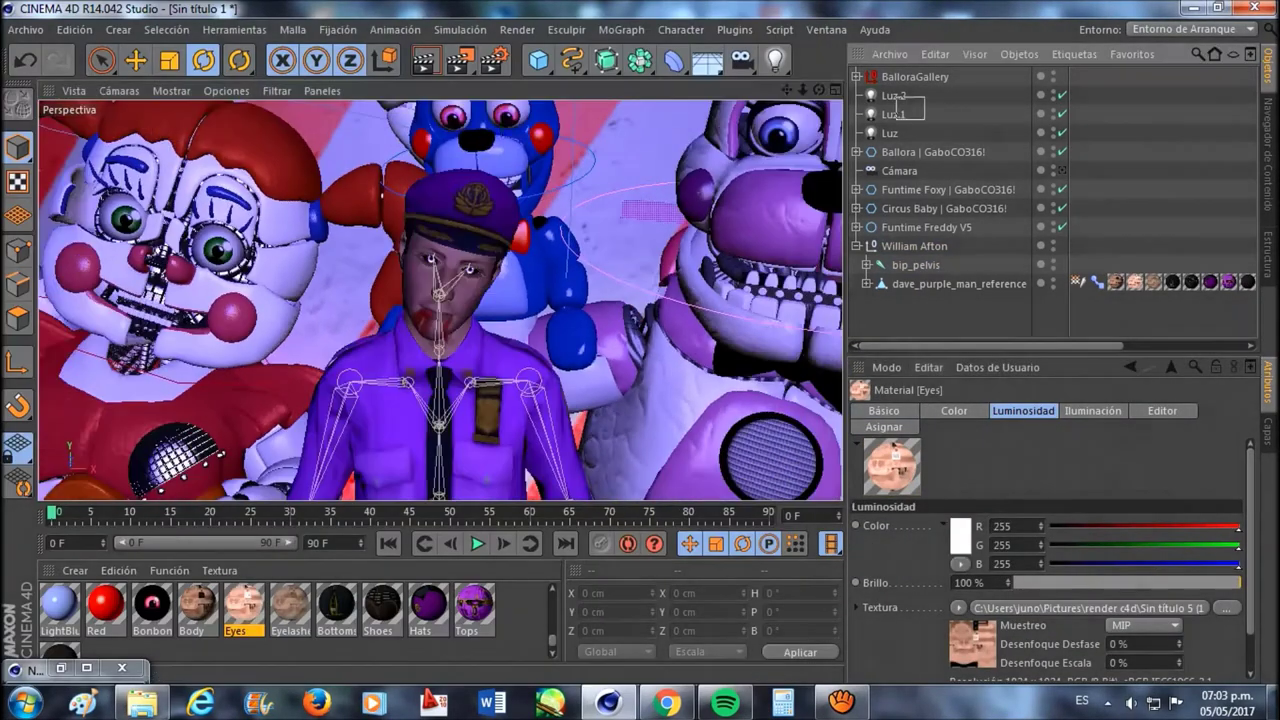
left_click(889, 133)
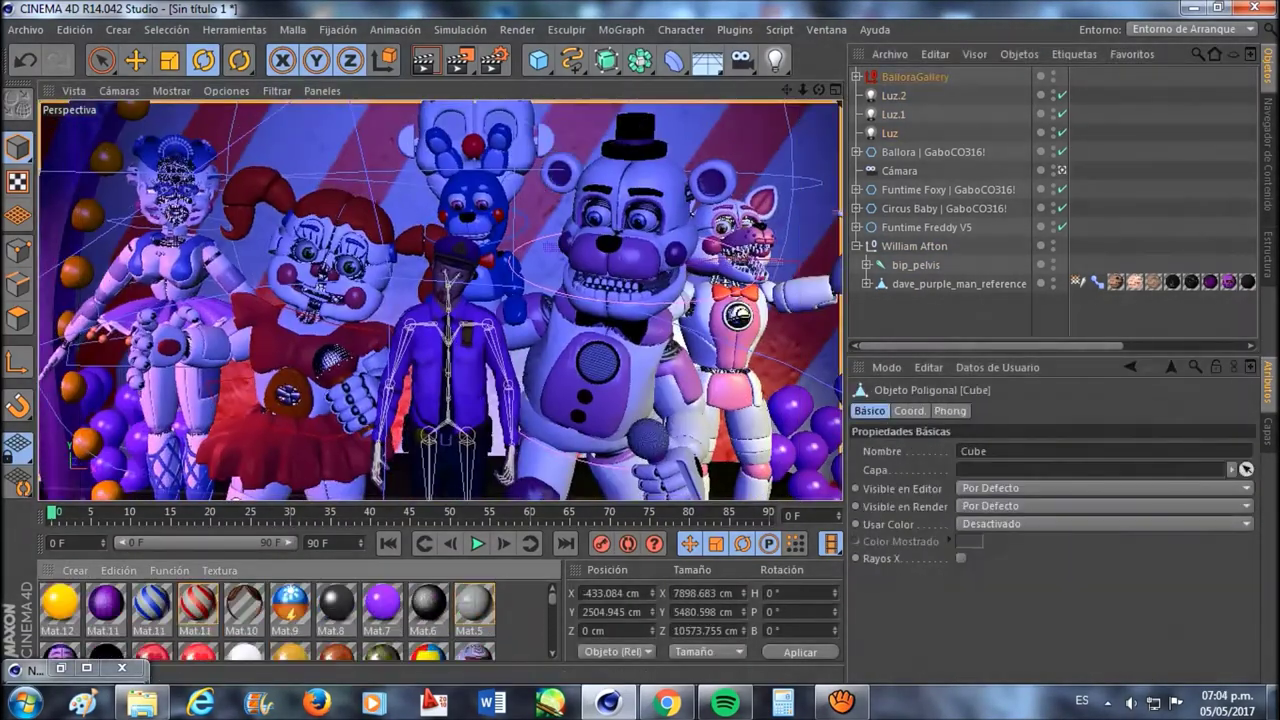
left_click(198, 605)
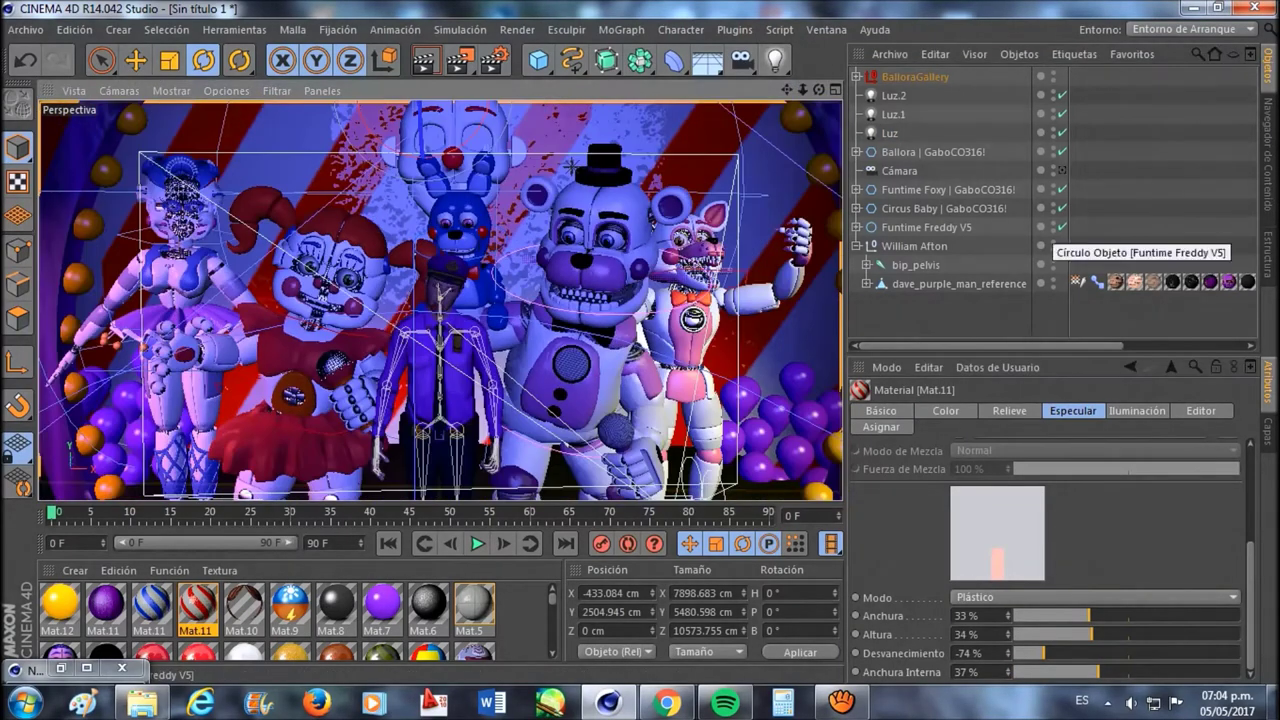
left_click_drag(1052, 227, 1052, 76)
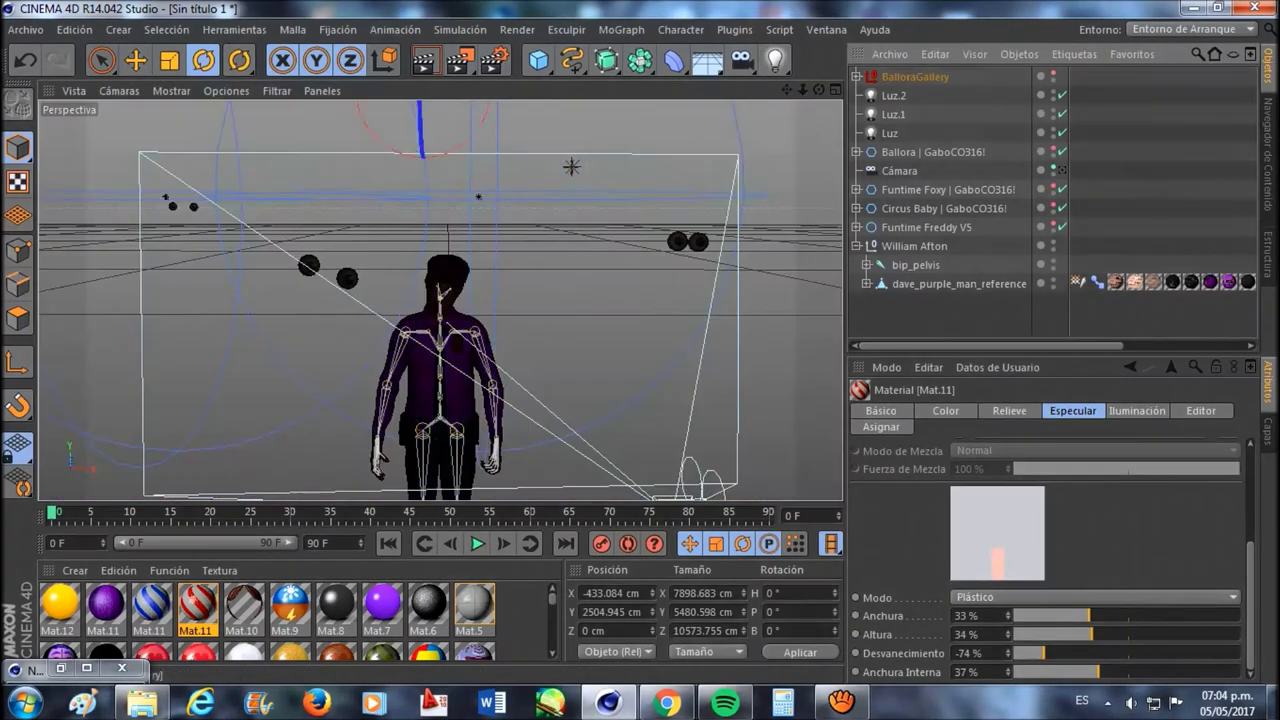
Add an Omni light on Afton's eye and duplicate it for the other eye
left_click(774, 60)
left_click(101, 60)
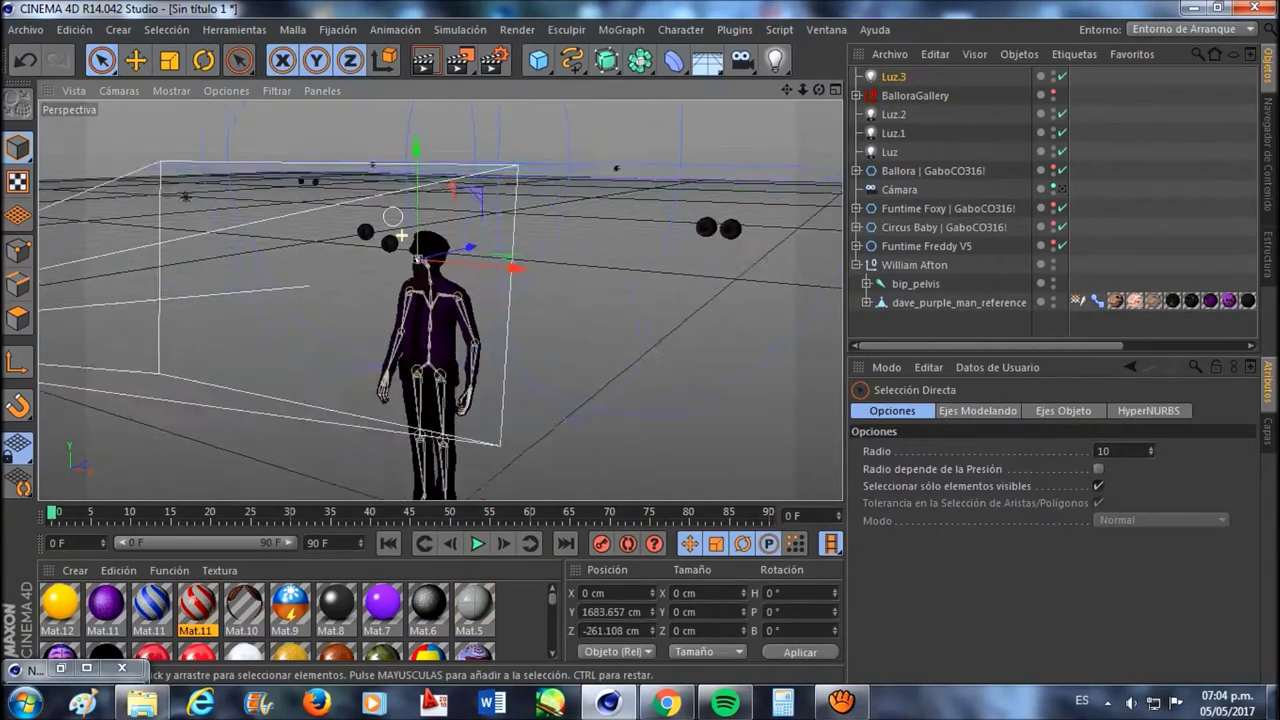
key("o")
left_click_drag(470, 310, 390, 282, "alt")
left_click(476, 306)
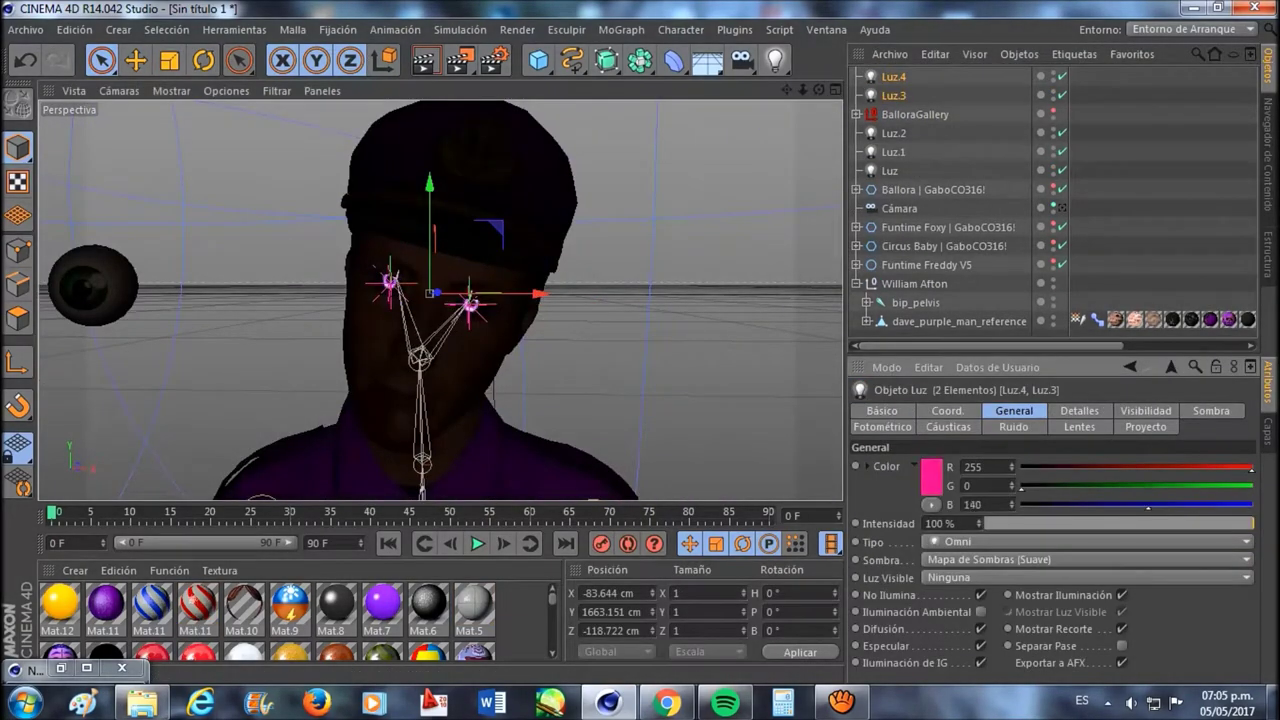
Give the eye lights a lens glow and Estrella 3 star reflections
left_click(1079, 410)
left_click(1079, 426)
left_click(1110, 640)
left_click(920, 343)
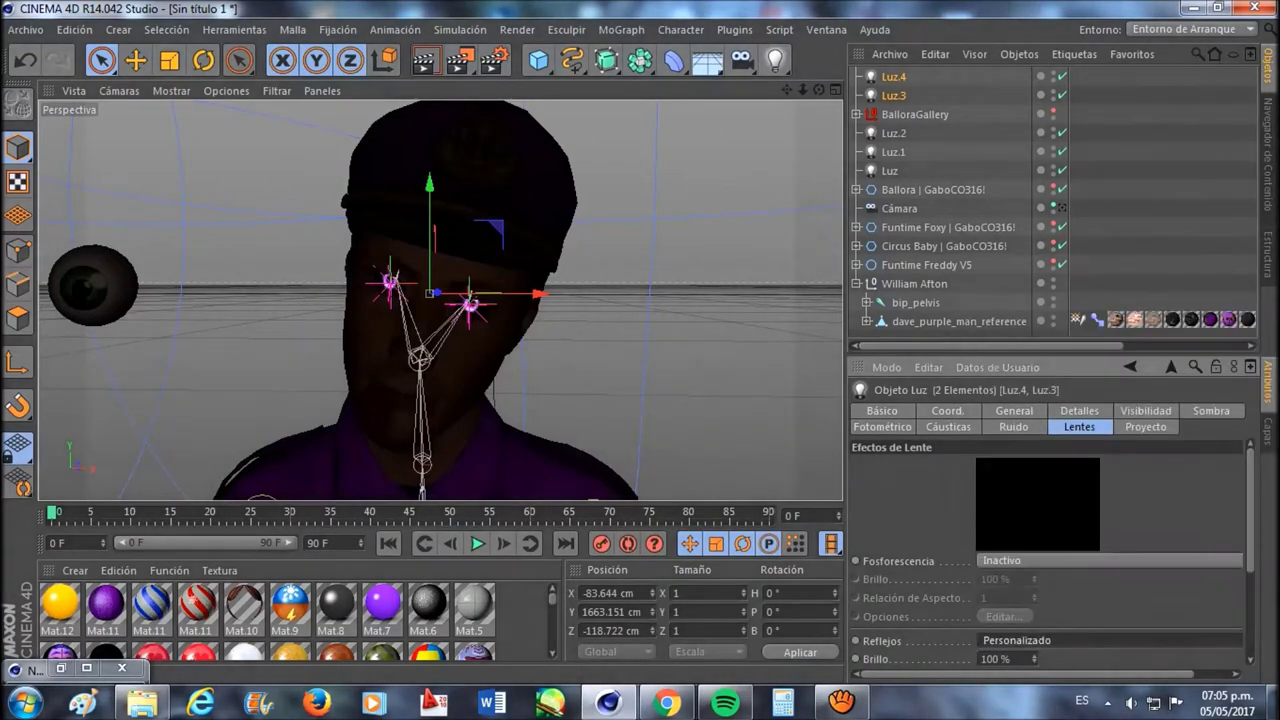
left_click(1110, 640)
left_click(1110, 546)
left_click(1110, 560)
left_click(1110, 316)
Change the eye lights' glow to Azul 2 and render a preview
left_click(1110, 560)
left_click(1110, 300)
left_click(1110, 560)
left_click(1110, 330)
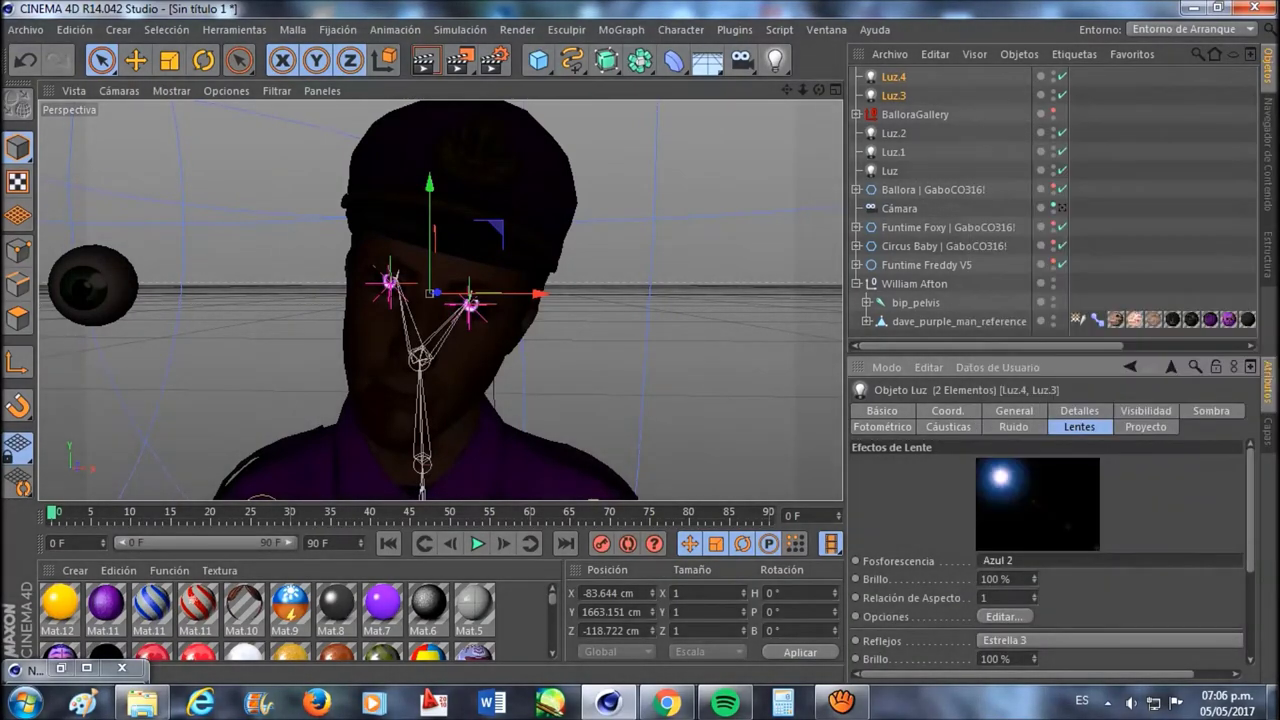
left_click(425, 60)
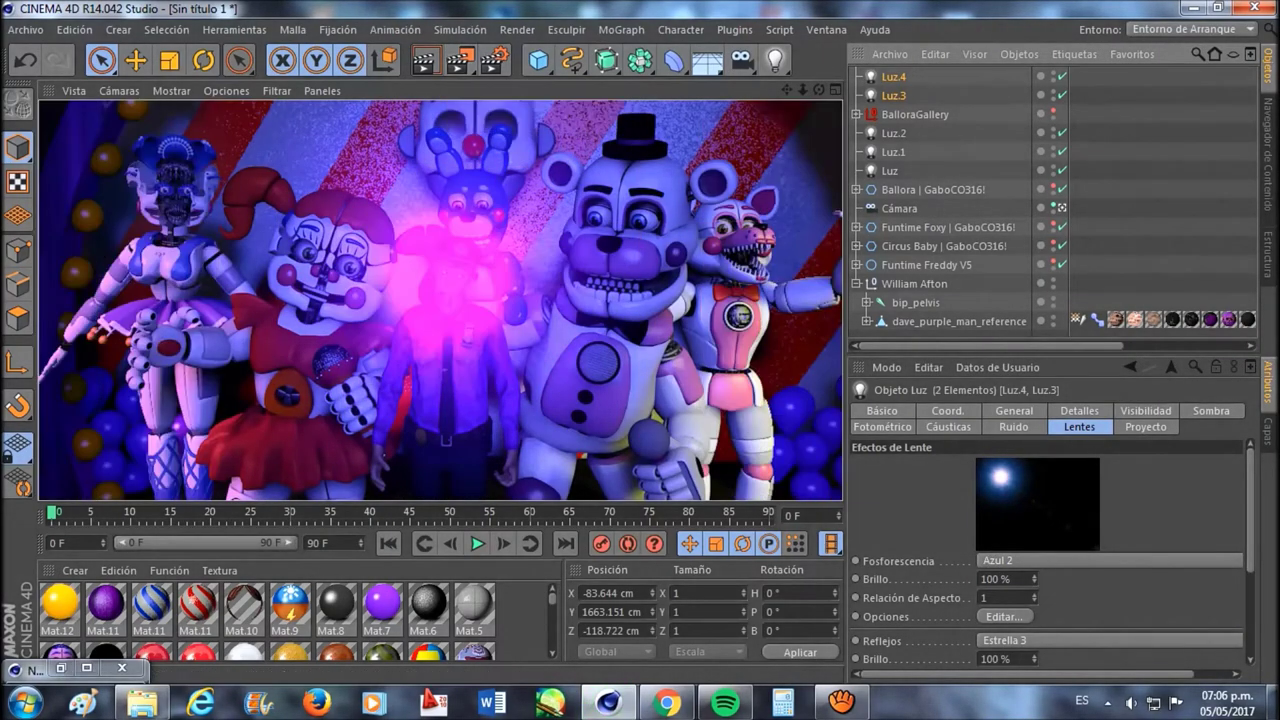
Lower the eye lights' lens flare scale to 15% and render a preview
scroll(1050, 550, "down", 3)
left_click_drag(1035, 569, 1035, 577)
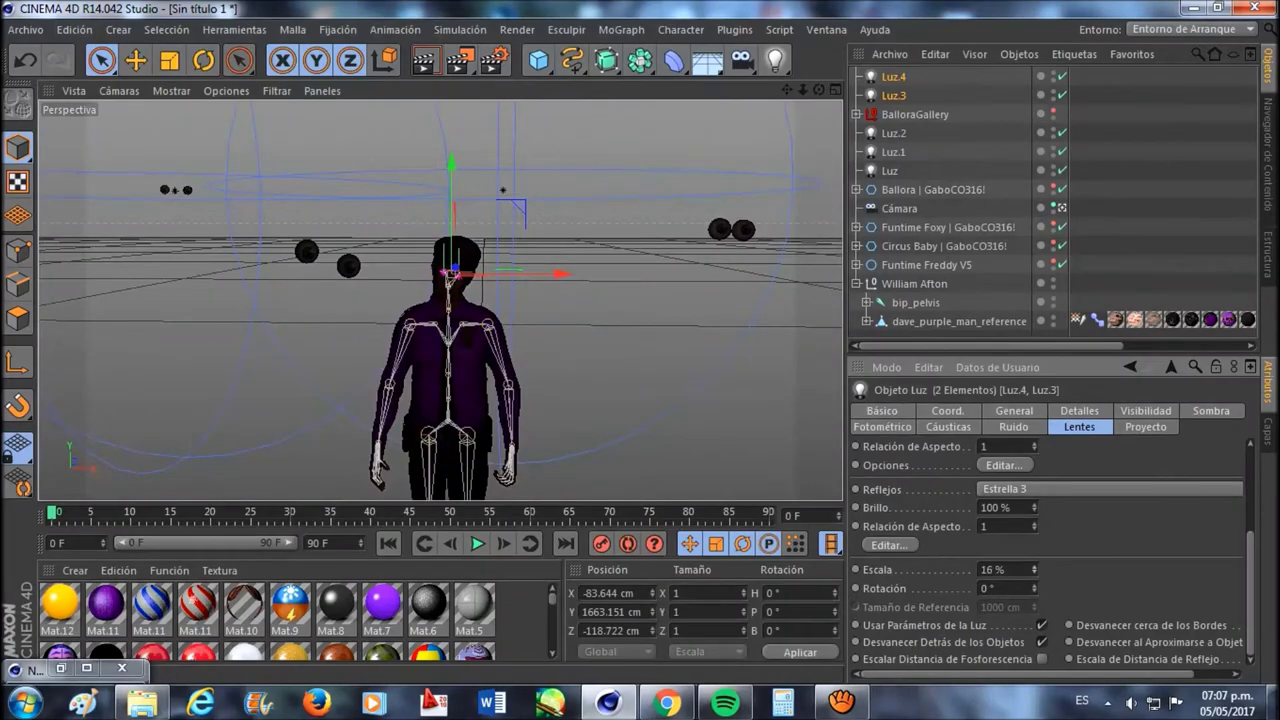
left_click(425, 60)
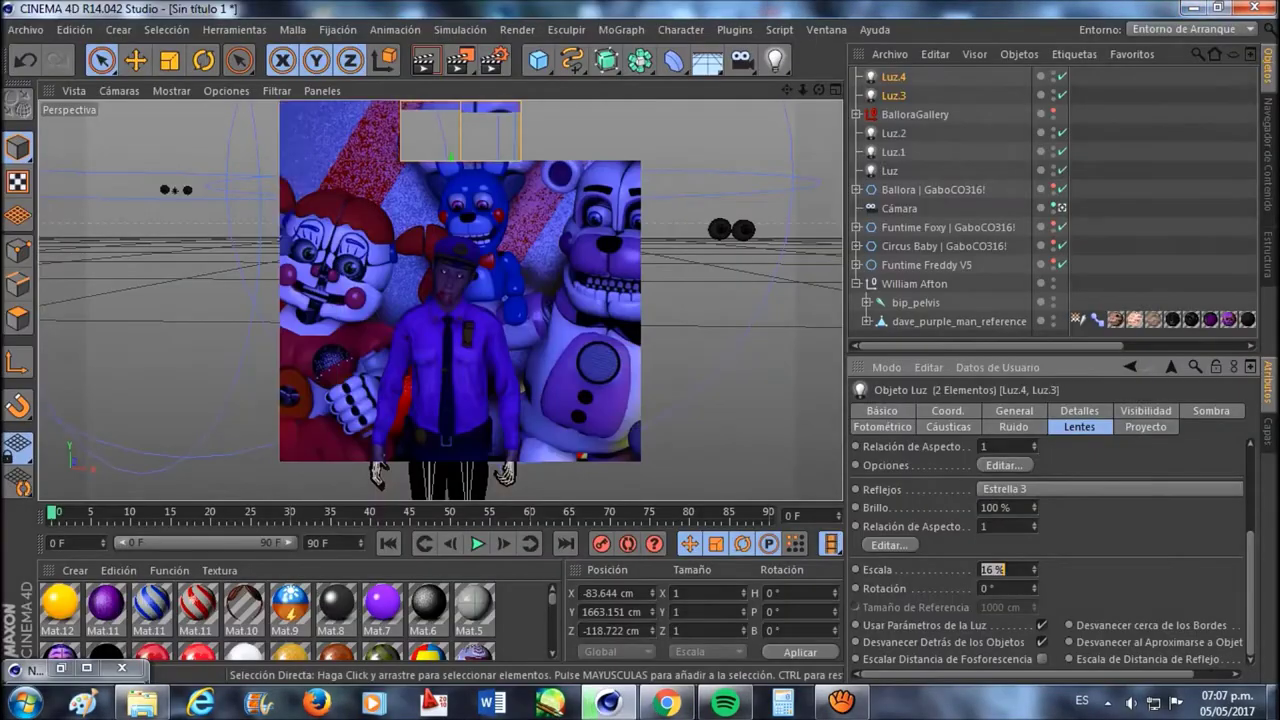
type("15")
key("Return")
Shrink the flare scale to 7%, preview it, and bring up Render Settings effects
left_click_drag(1035, 569, 1035, 577)
left_click(493, 60)
key("Escape")
key("ctrl+r")
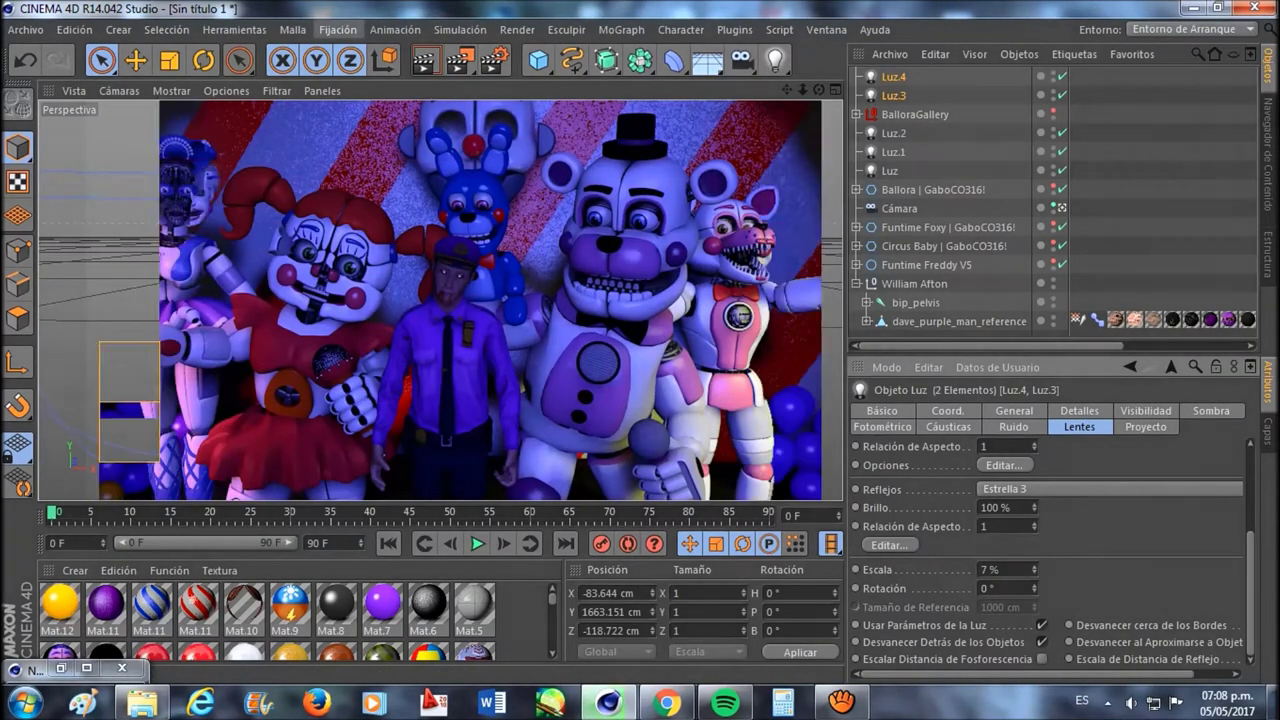
key("ctrl+b")
left_click(120, 342)
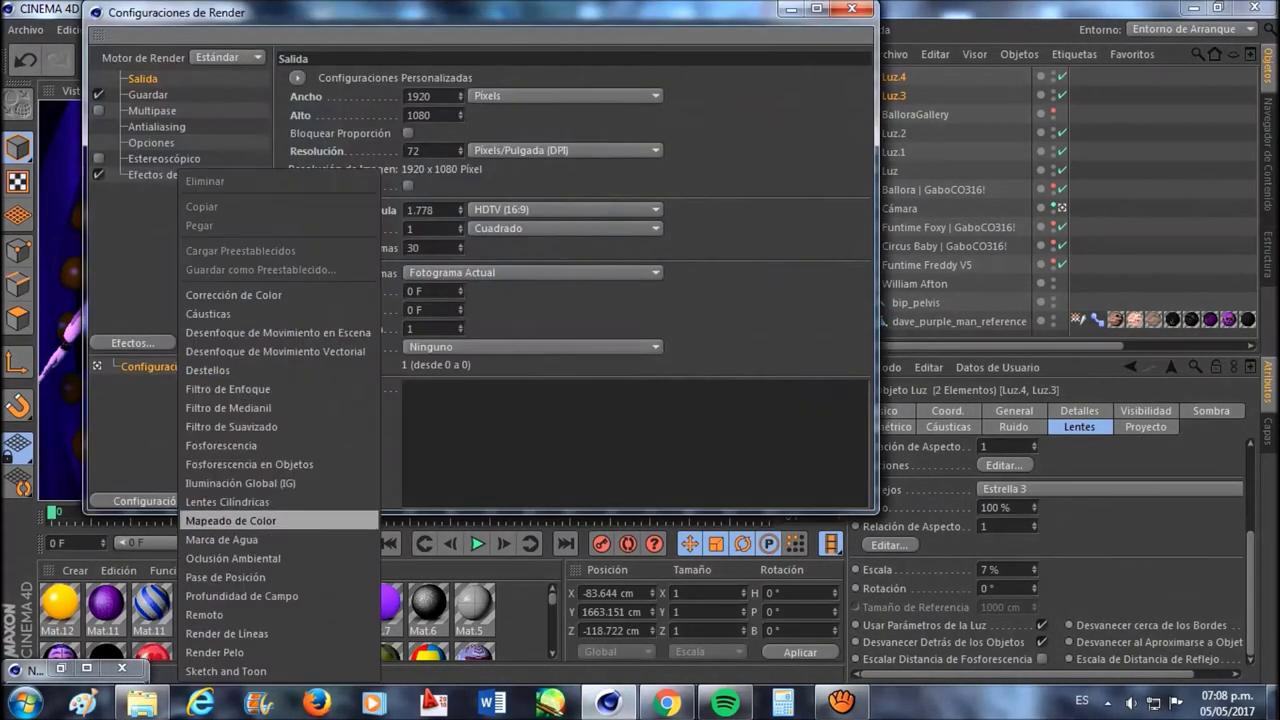
Add Ambient Occlusion and Global Illumination effects and start the 1920x1080 render
left_click(232, 558)
left_click(120, 342)
left_click(226, 483)
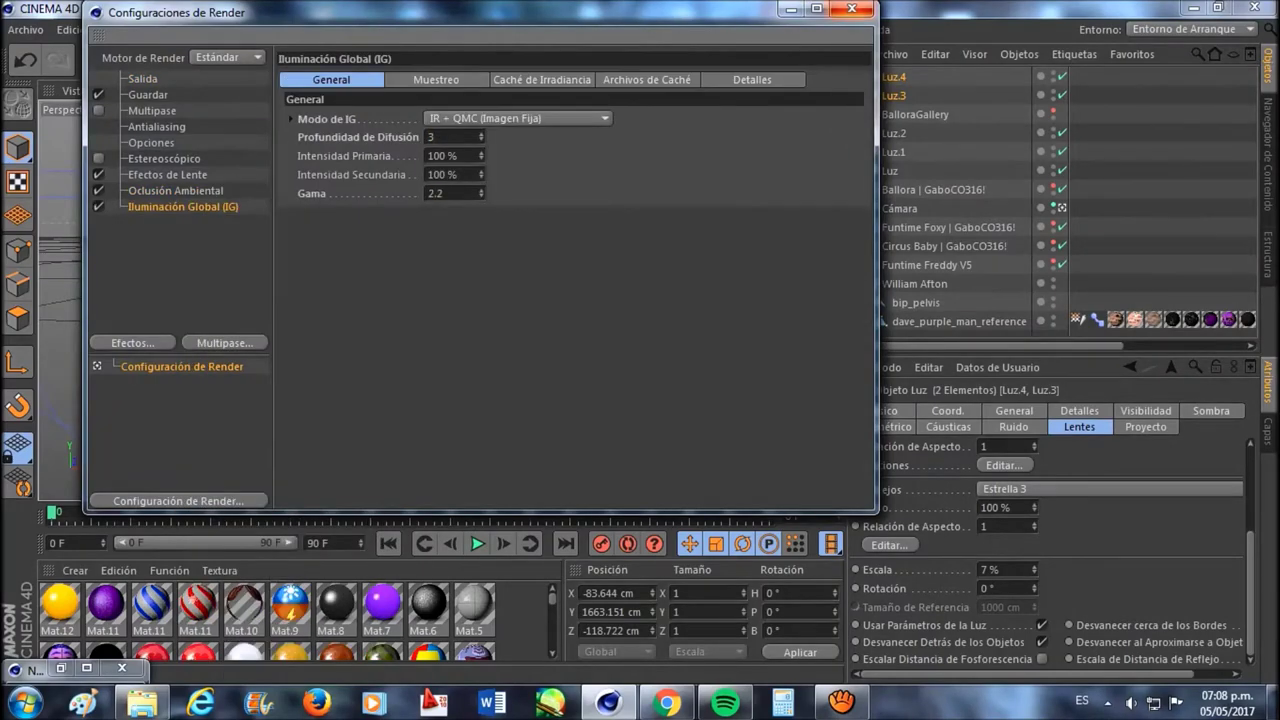
key("shift+r")
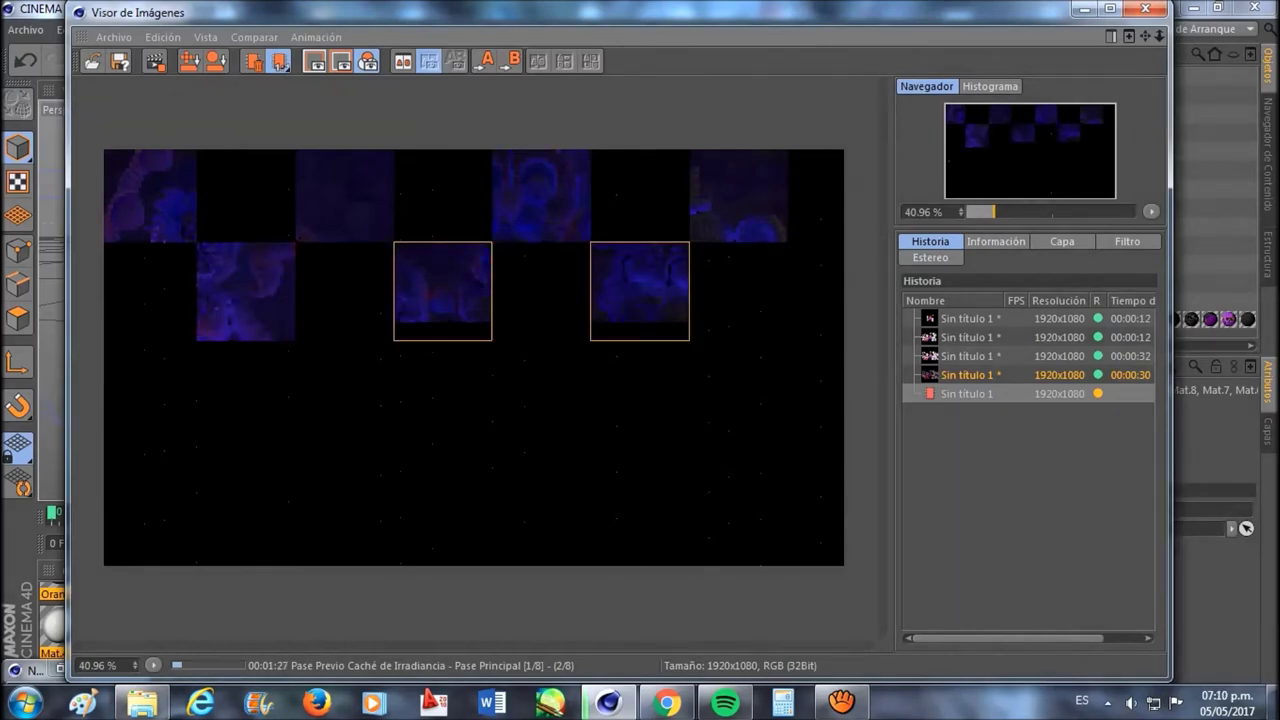
Switch windows while the 1920x1080 render runs its irradiance cache prepass
key("alt+Tab")
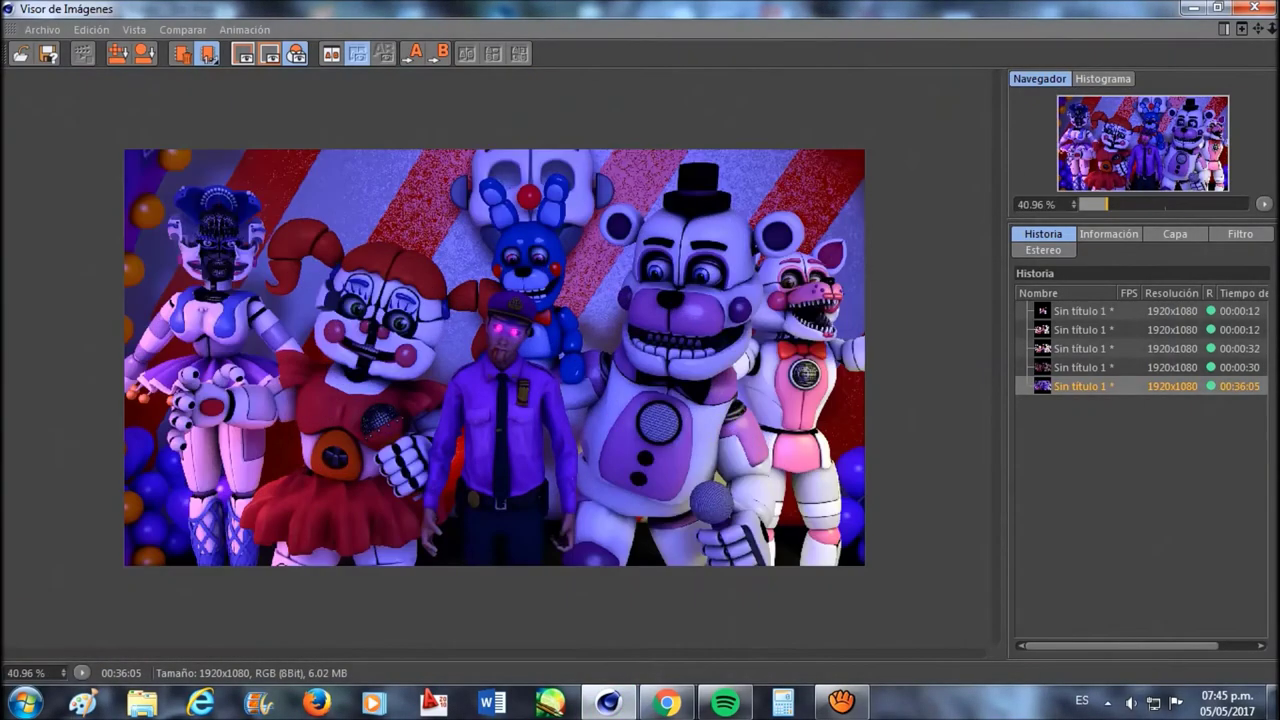
Save the finished render image, accepting the default save options
key("ctrl+s")
key("Return")
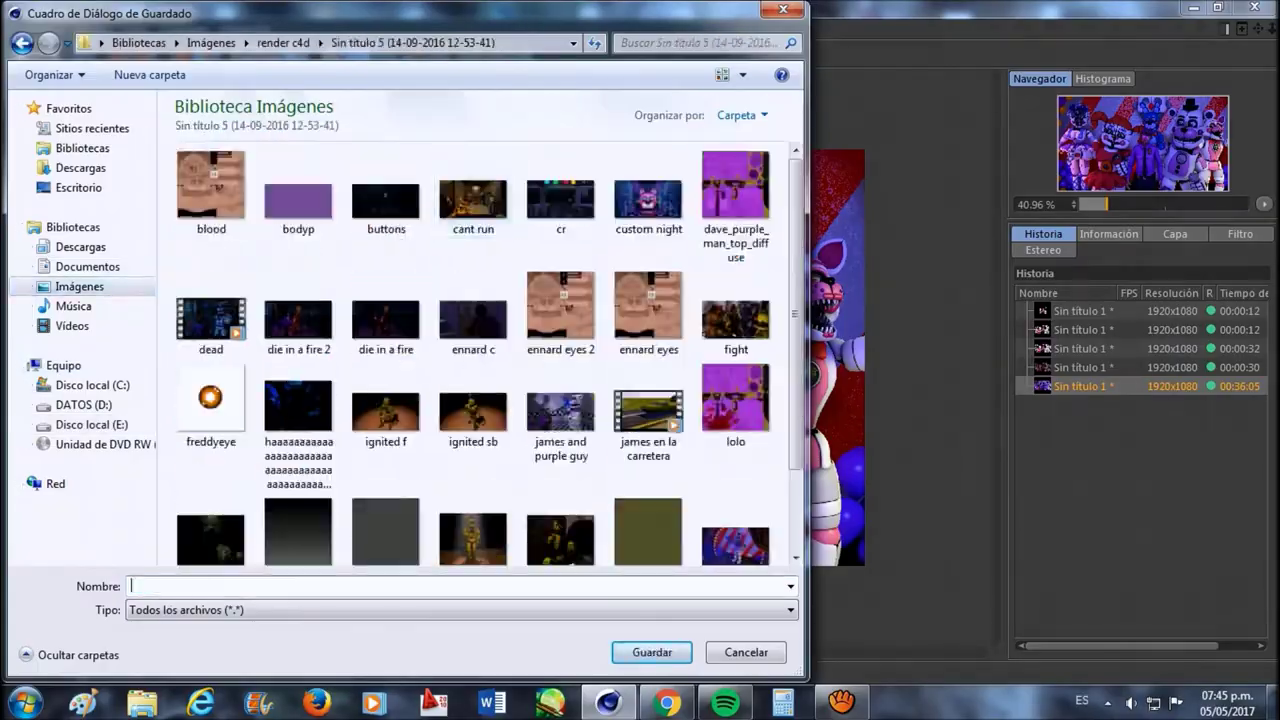